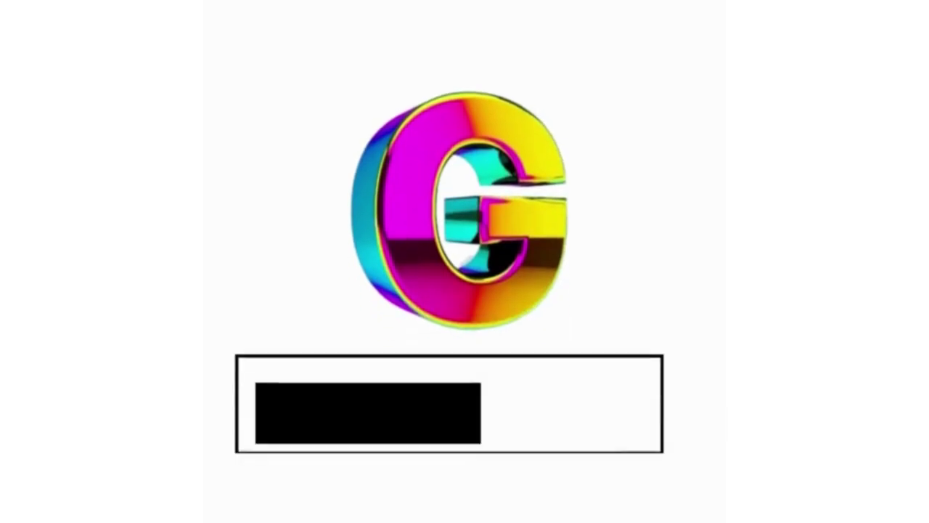
- Refresh the Windows desktop twice from its right-click menu
{"action": "right_click", "coordinate": [644, 154]}
{"action": "left_click", "coordinate": [670, 193]}
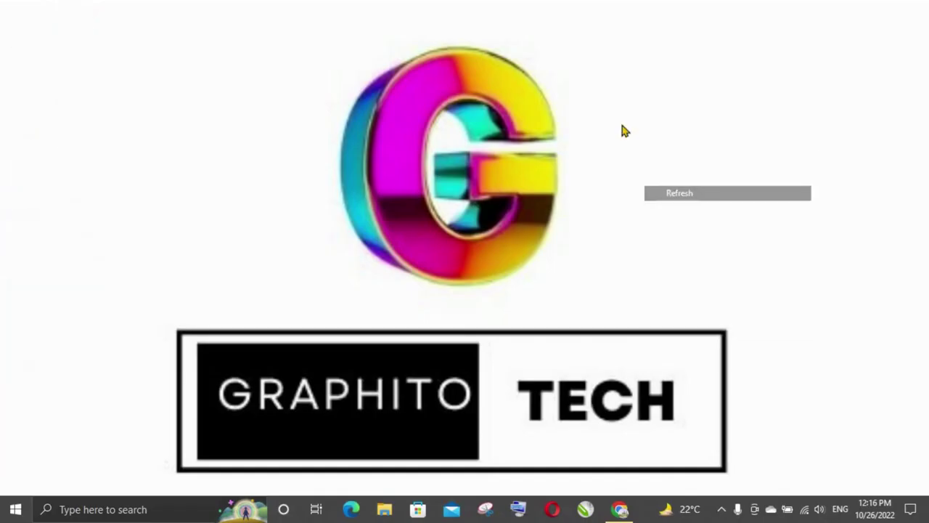
{"action": "right_click", "coordinate": [620, 124]}
{"action": "left_click", "coordinate": [647, 165]}
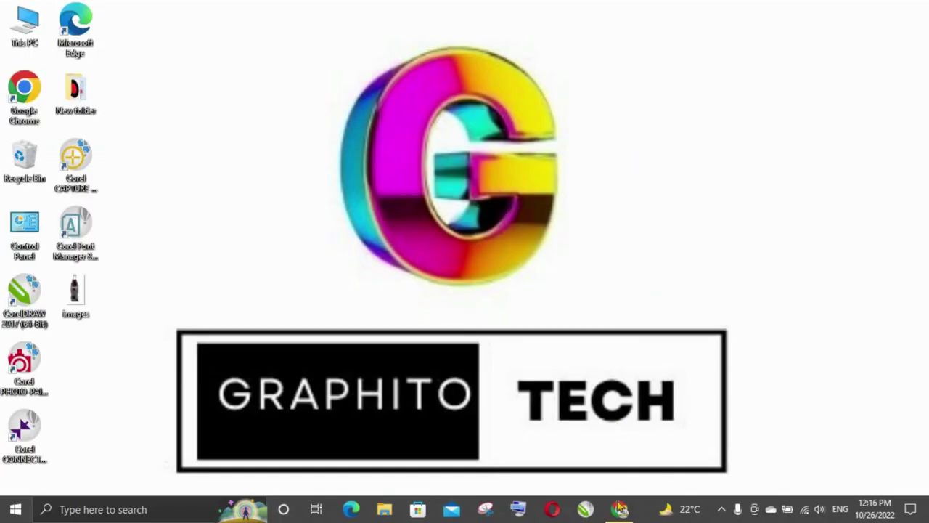
- Search Google in Chrome for 'coca cola free font download'
{"action": "left_click", "coordinate": [619, 509]}
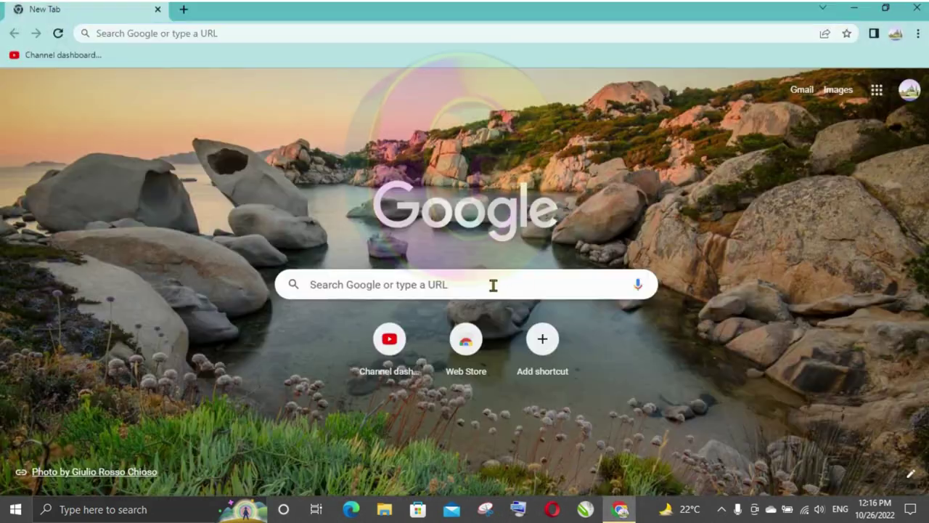
{"action": "left_click", "coordinate": [491, 284]}
{"action": "type", "text": "c"}
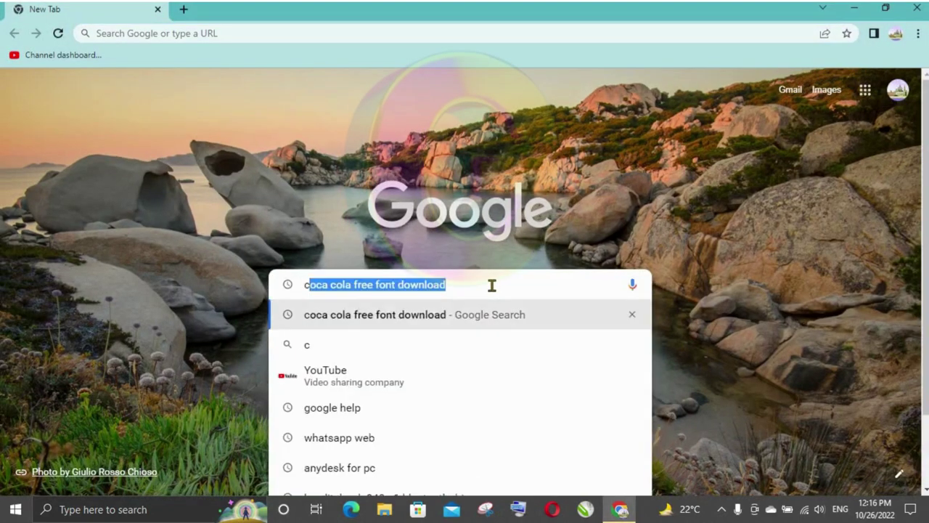
{"action": "type", "text": "io"}
{"action": "key", "text": "BackSpace"}
{"action": "key", "text": "BackSpace"}
{"action": "type", "text": "oca"}
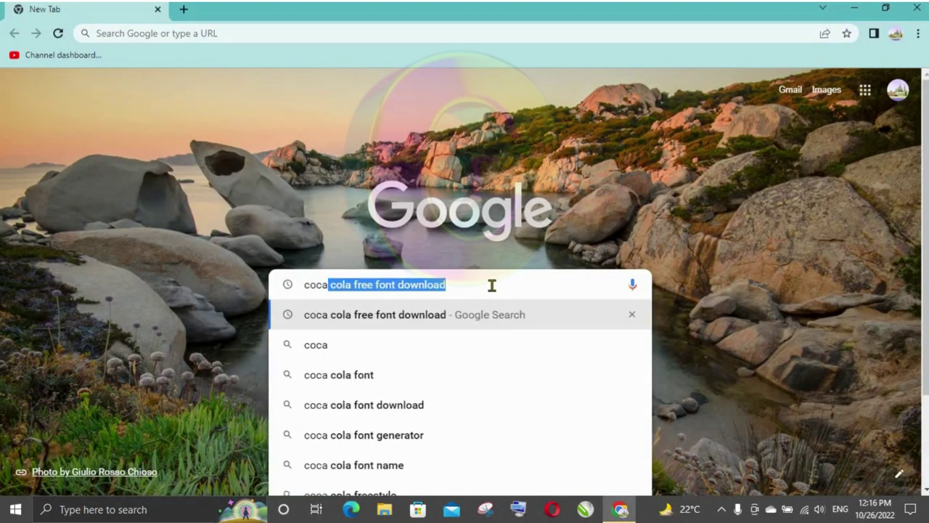
{"action": "type", "text": " cola "}
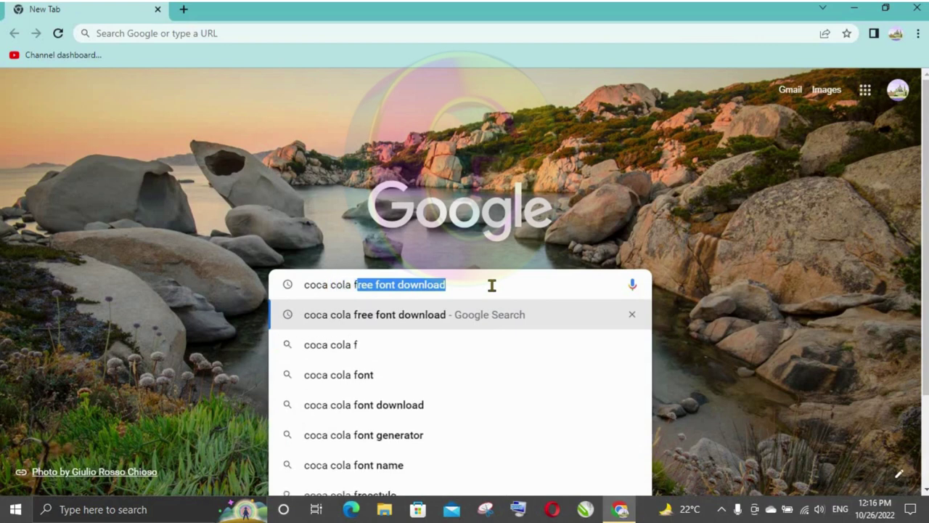
{"action": "type", "text": "free font down"}
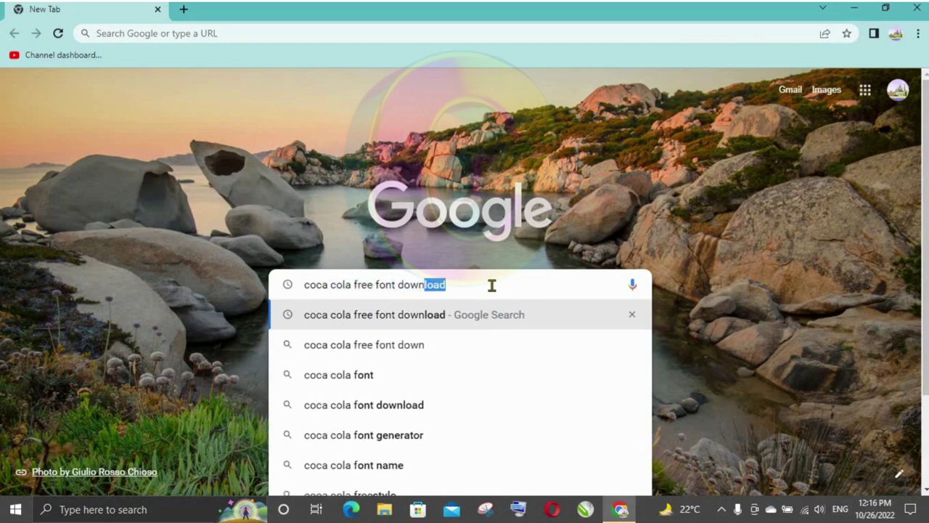
{"action": "type", "text": "load"}
{"action": "key", "text": "Return"}
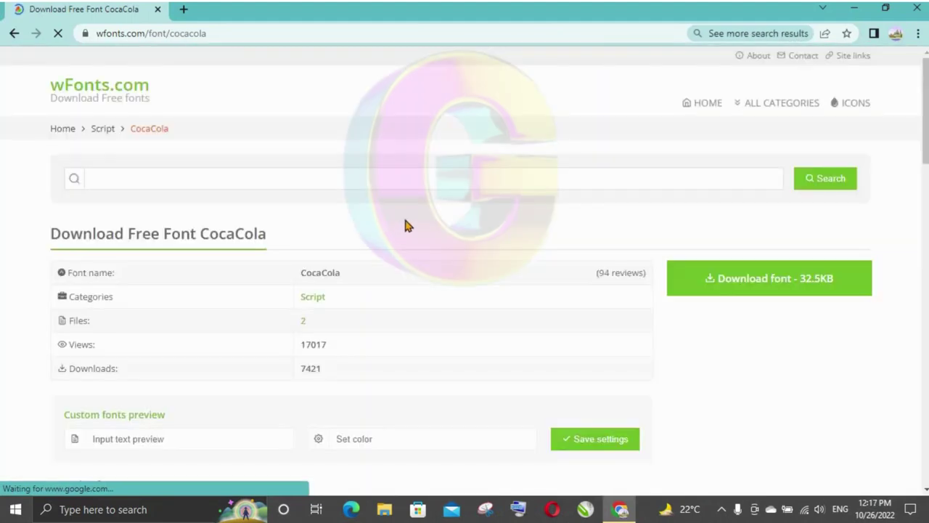
- Open the wFonts.com CocaCola result and review its cocacola.ttf and LOKICOLA.TTF previews
{"action": "scroll", "coordinate": [408, 248], "scroll_direction": "down", "scroll_amount": 1}
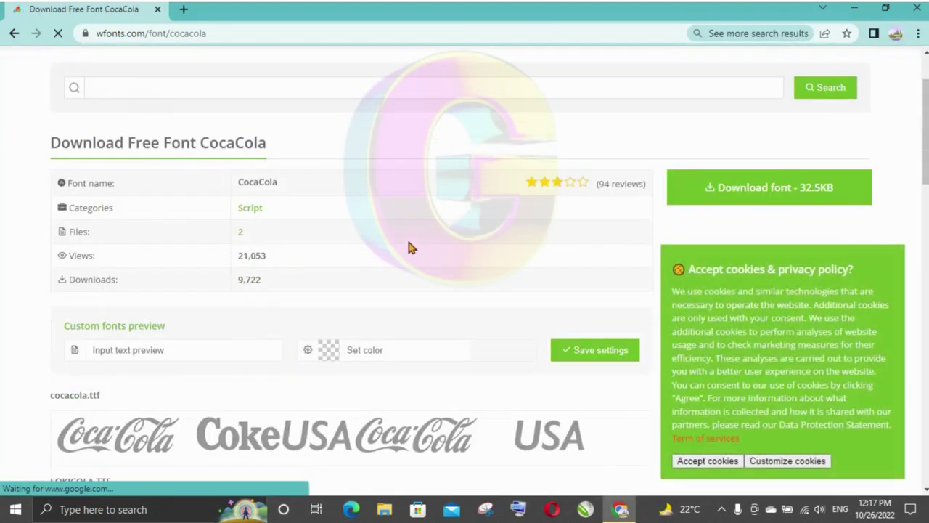
{"action": "left_click", "coordinate": [409, 242]}
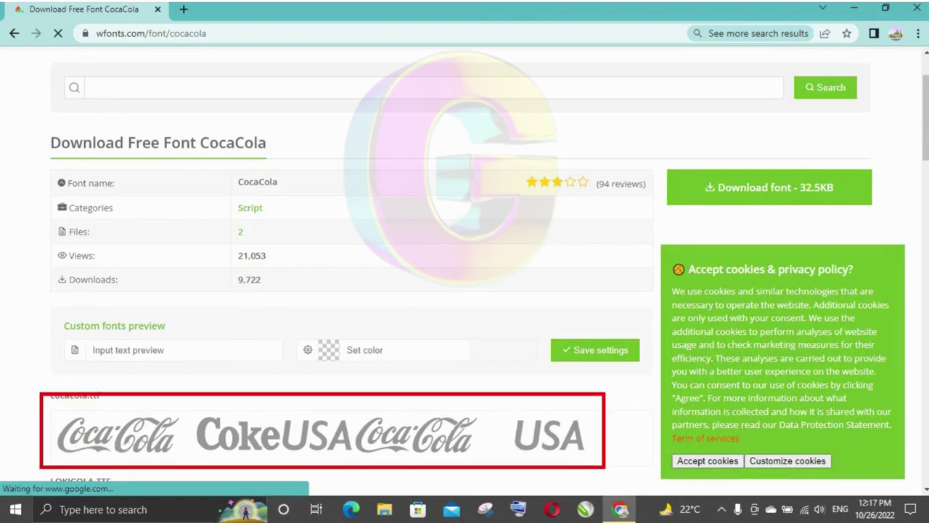
{"action": "scroll", "coordinate": [419, 356], "scroll_direction": "down", "scroll_amount": 2}
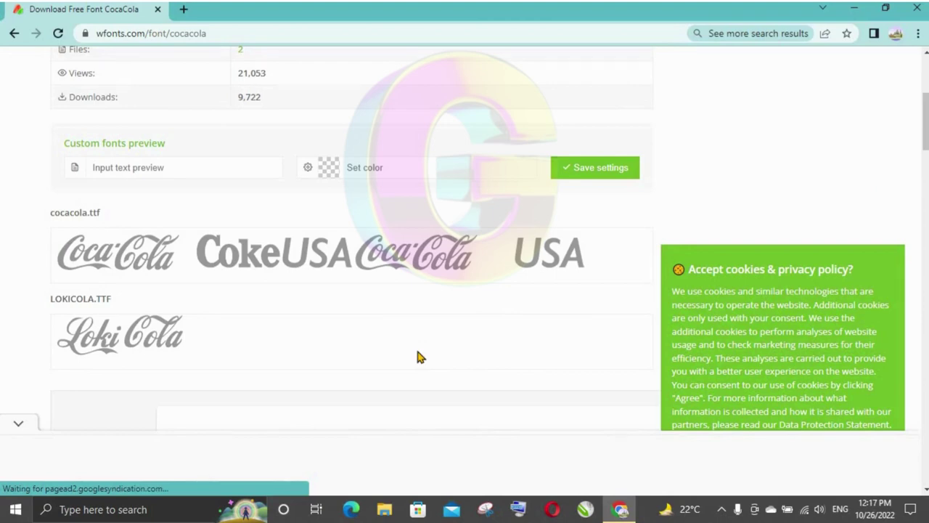
{"action": "scroll", "coordinate": [418, 355], "scroll_direction": "up", "scroll_amount": 1}
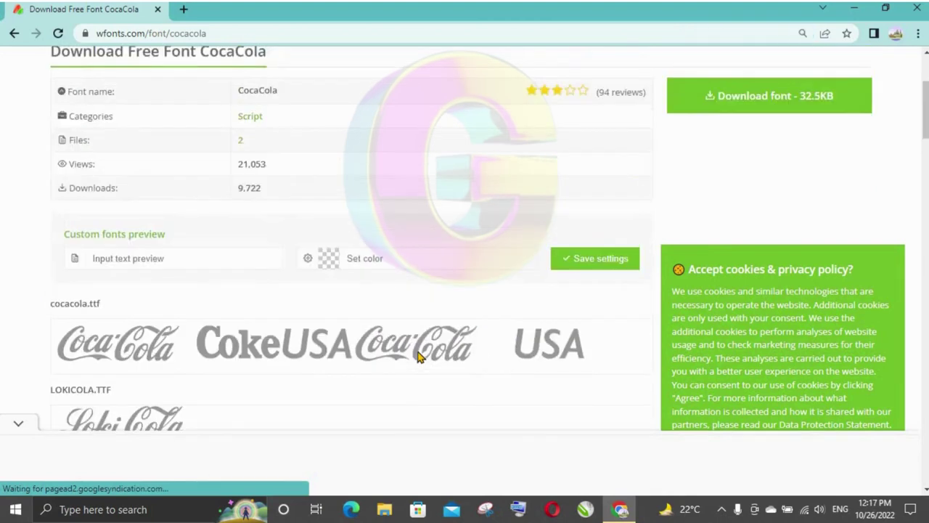
{"action": "scroll", "coordinate": [419, 356], "scroll_direction": "up", "scroll_amount": 1}
{"action": "scroll", "coordinate": [419, 355], "scroll_direction": "up", "scroll_amount": 1}
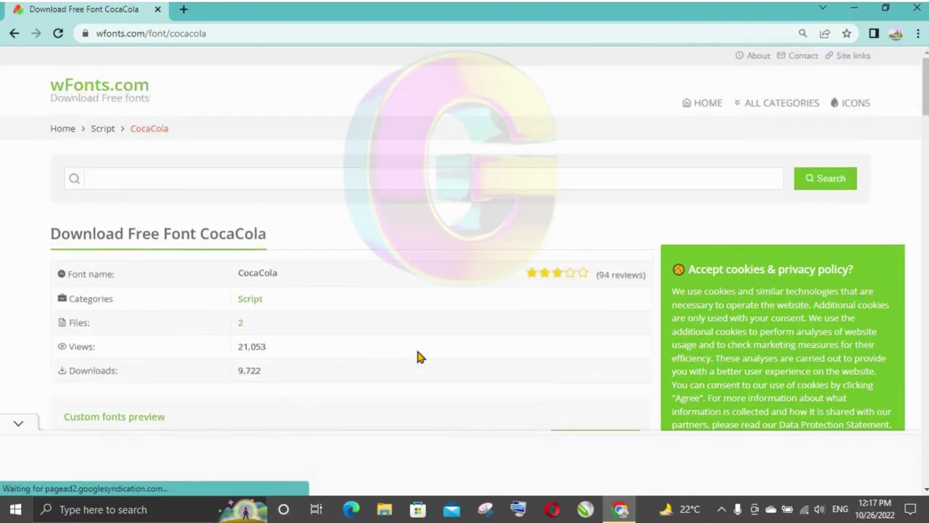
{"action": "scroll", "coordinate": [417, 346], "scroll_direction": "down", "scroll_amount": 1}
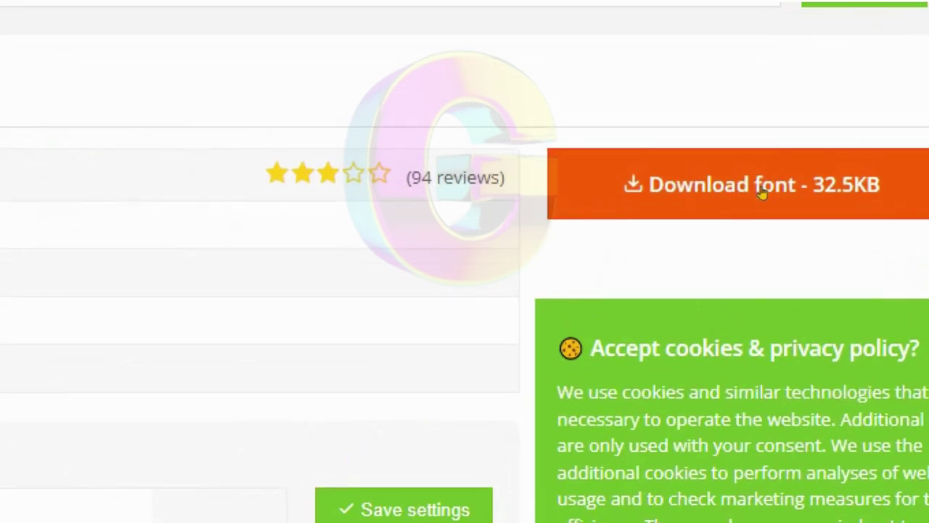
- Download cocacola.zip from wFonts.com, dismissing the ad, and open the archive
{"action": "left_click", "coordinate": [703, 190]}
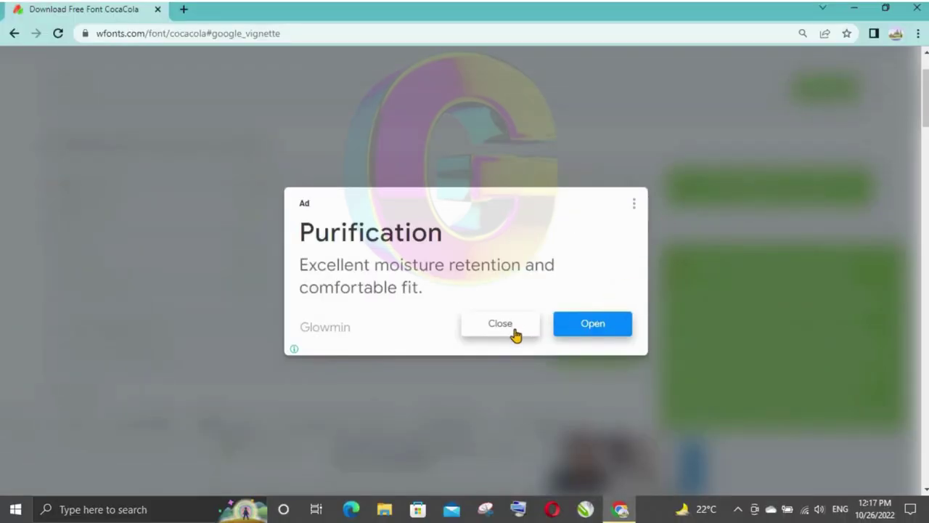
{"action": "left_click", "coordinate": [516, 332]}
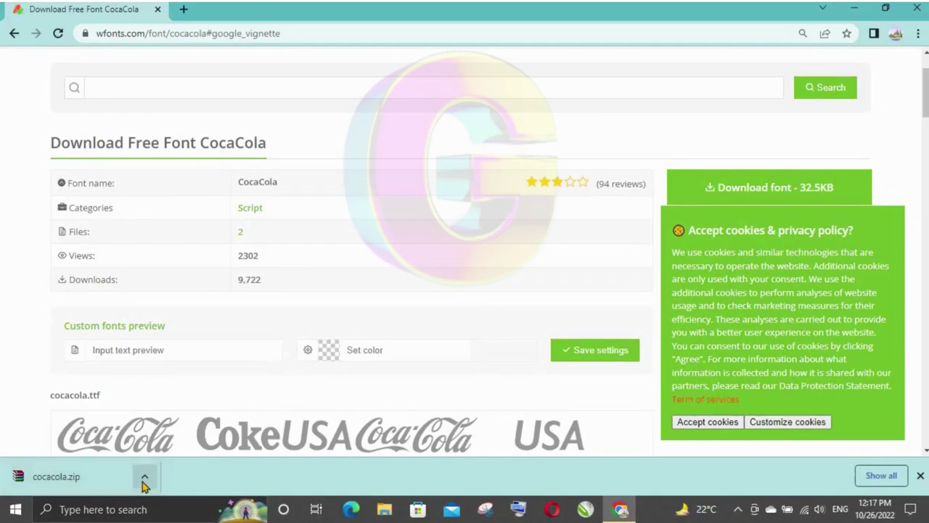
{"action": "left_click", "coordinate": [144, 478]}
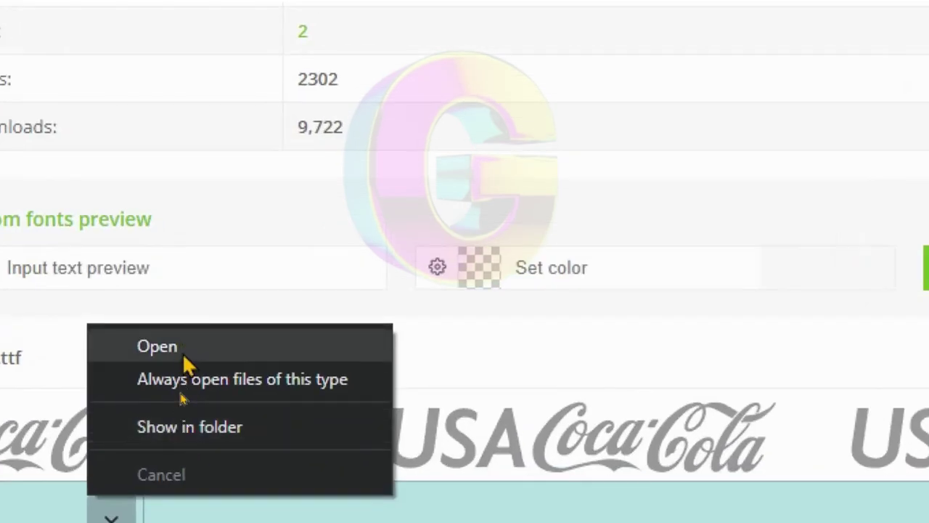
{"action": "left_click", "coordinate": [182, 357]}
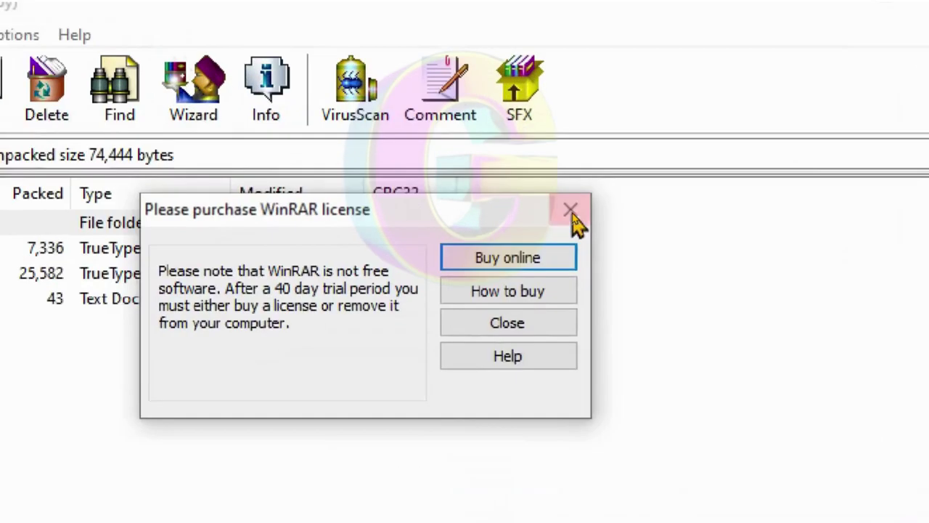
- Dismiss the WinRAR licence reminder and open cocacola.ttf in the font viewer
{"action": "left_click", "coordinate": [570, 214]}
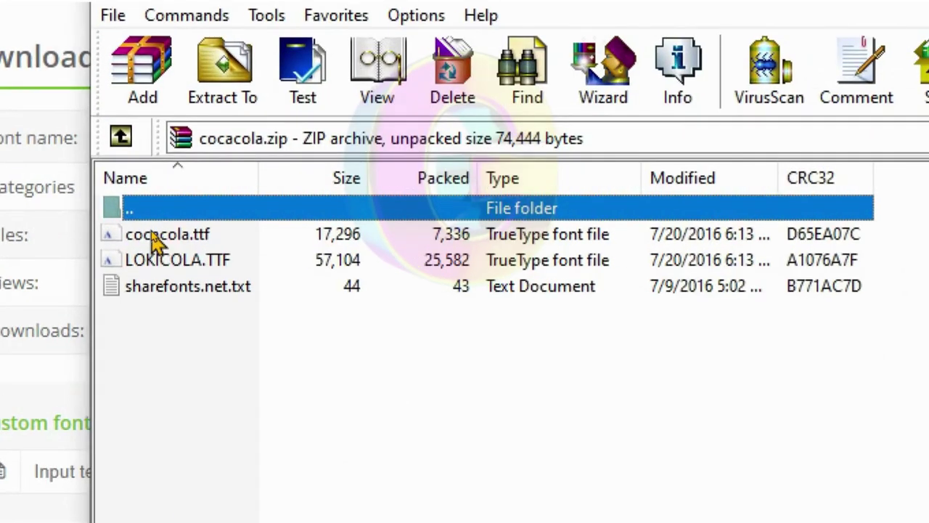
{"action": "left_click", "coordinate": [153, 233]}
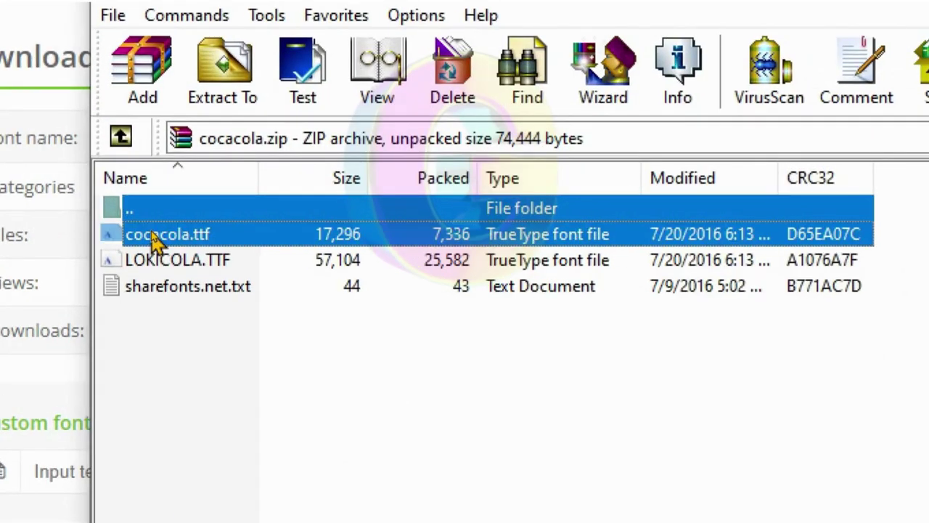
{"action": "left_click", "coordinate": [153, 239], "text": "ctrl"}
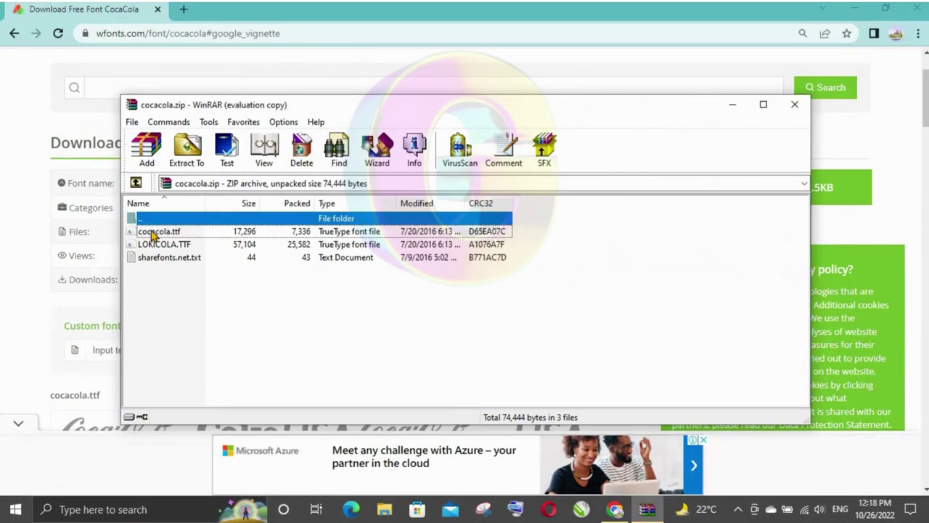
{"action": "double_click", "coordinate": [225, 234]}
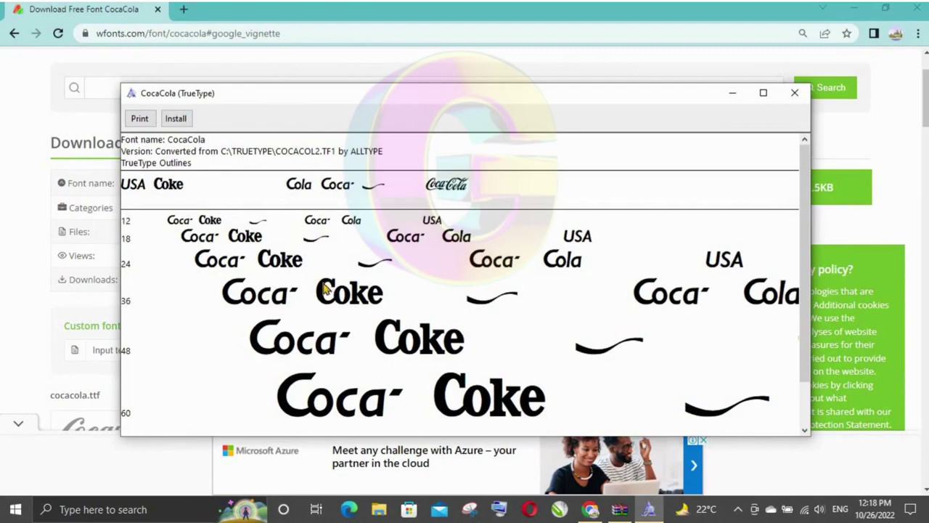
- Install the CocaCola font, then close the font viewer and the cocacola.zip archive
{"action": "left_click_drag", "start_coordinate": [307, 95], "coordinate": [378, 89]}
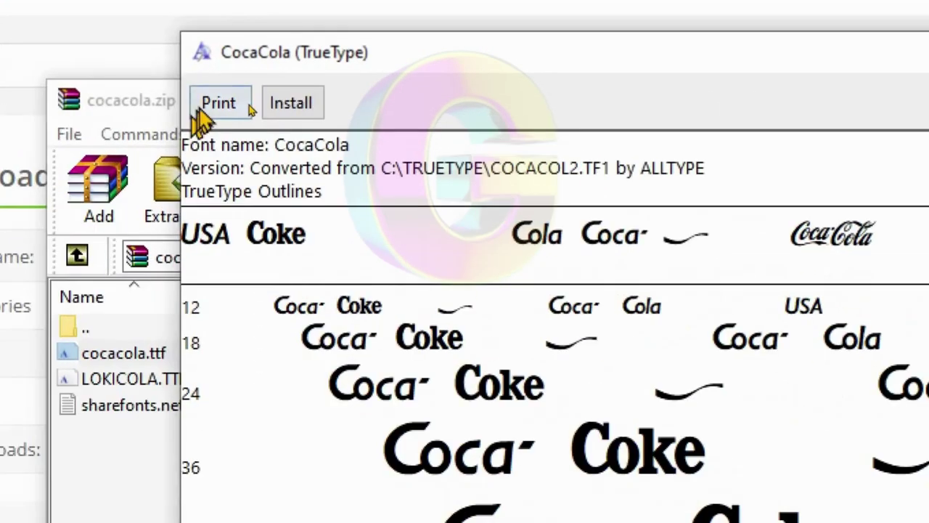
{"action": "left_click", "coordinate": [294, 101]}
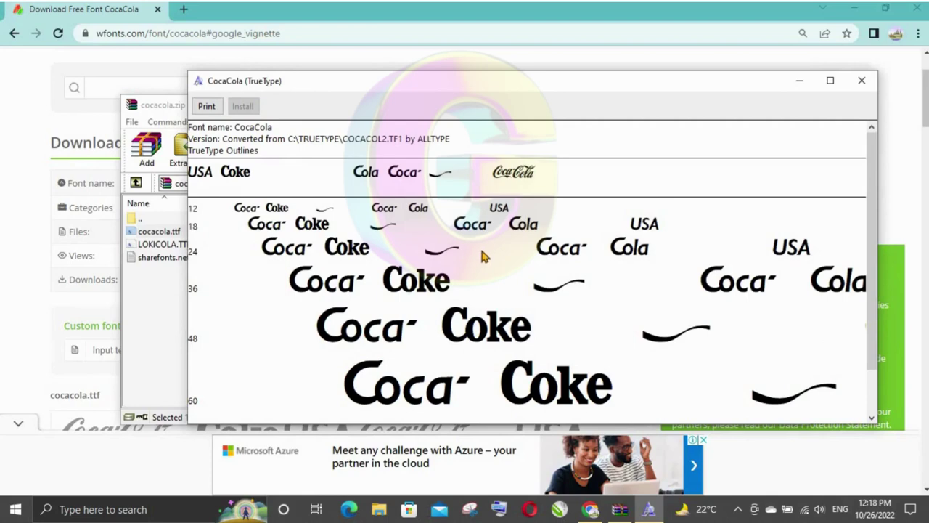
{"action": "left_click", "coordinate": [857, 83]}
{"action": "left_click", "coordinate": [791, 107]}
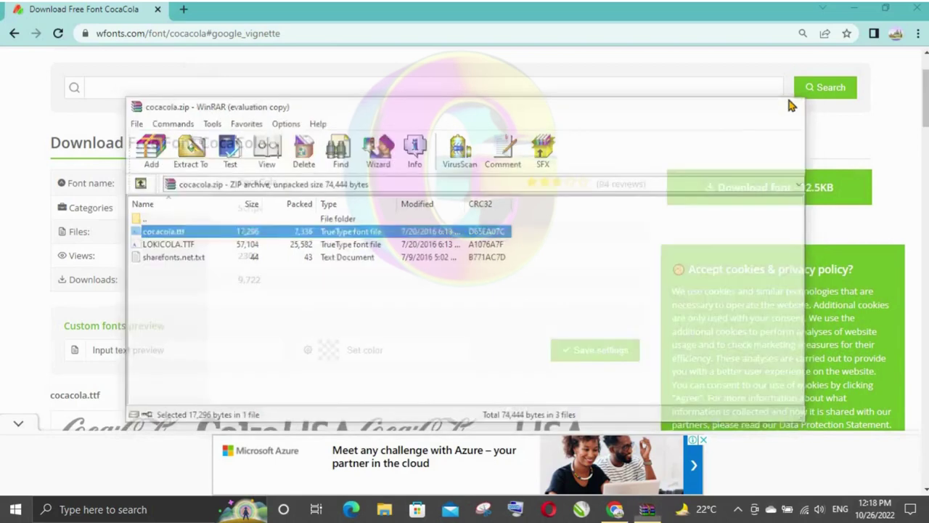
- Launch CorelDRAW 2017, declining the auto-backup restore and skipping new-document creation
{"action": "left_click", "coordinate": [585, 509]}
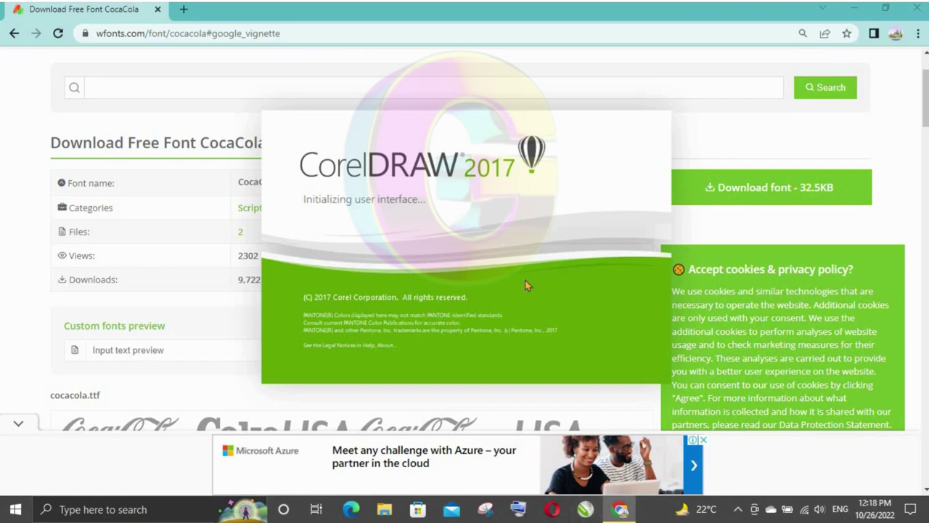
{"action": "left_click", "coordinate": [852, 10]}
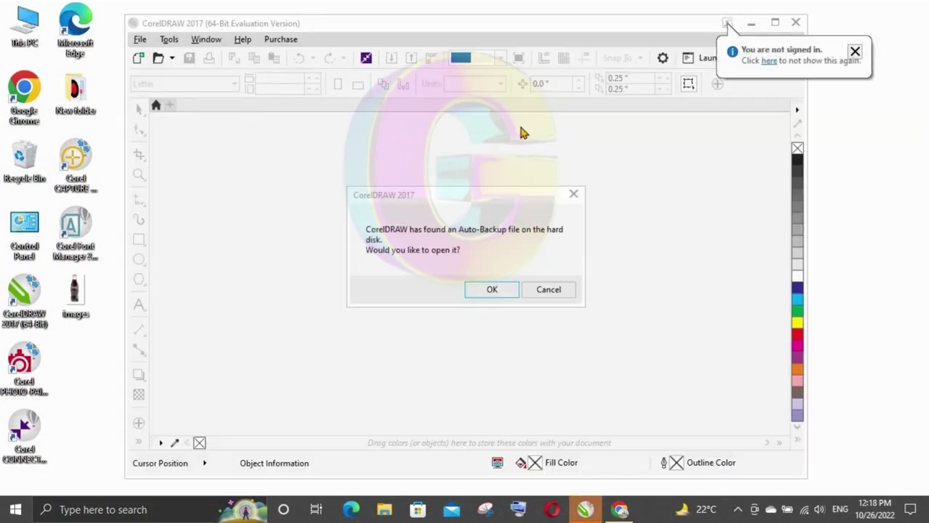
{"action": "left_click", "coordinate": [548, 291]}
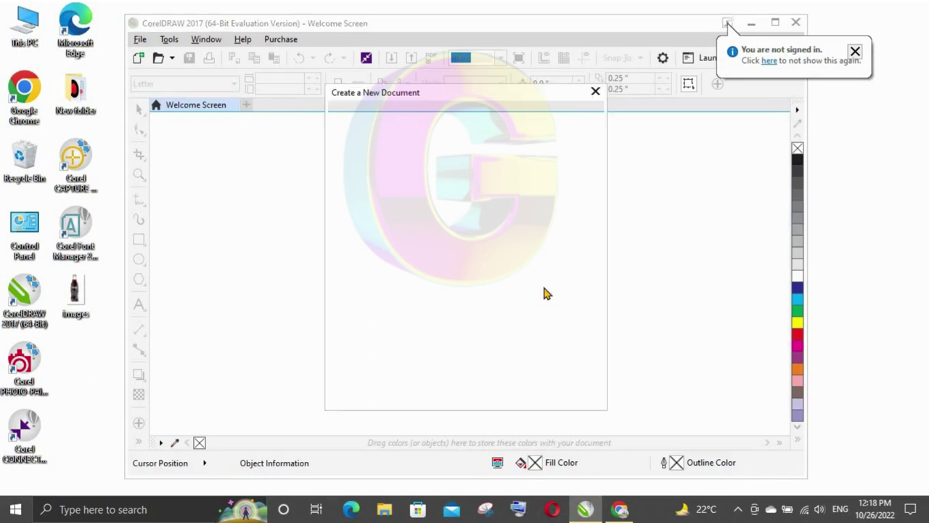
{"action": "key", "text": "Escape"}
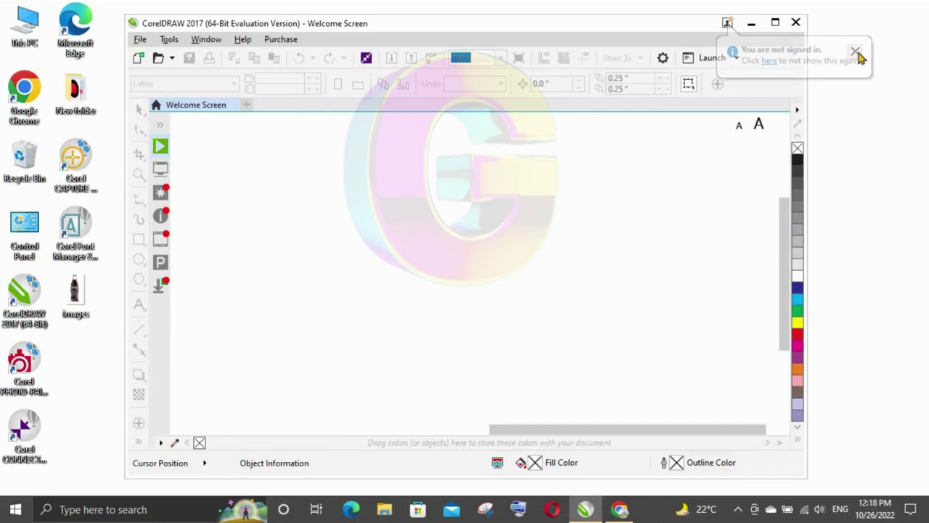
- Maximize the CorelDRAW window so the Untitled-1 Letter page fills the screen
{"action": "left_click", "coordinate": [775, 26]}
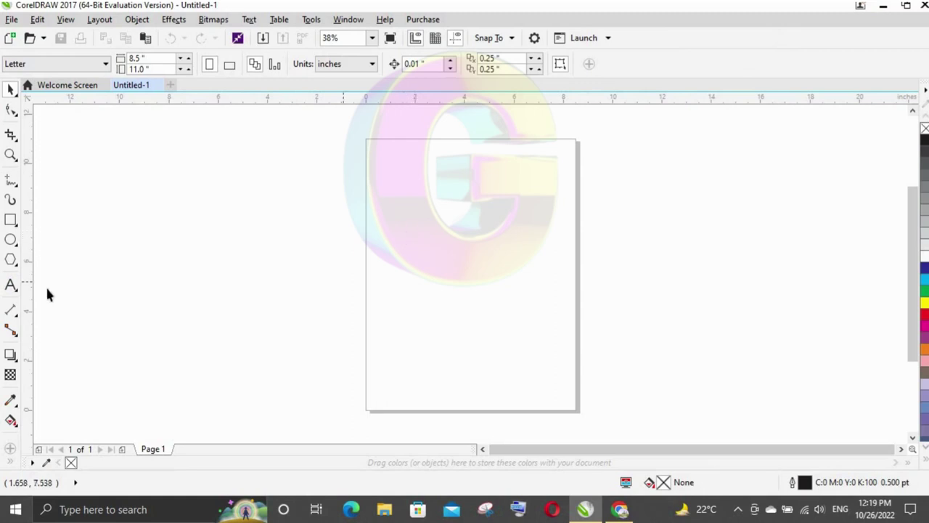
- Add artistic text 'Coca Cola', enlarge it to about 73 pt, and move it near the page top
{"action": "left_click", "coordinate": [12, 287]}
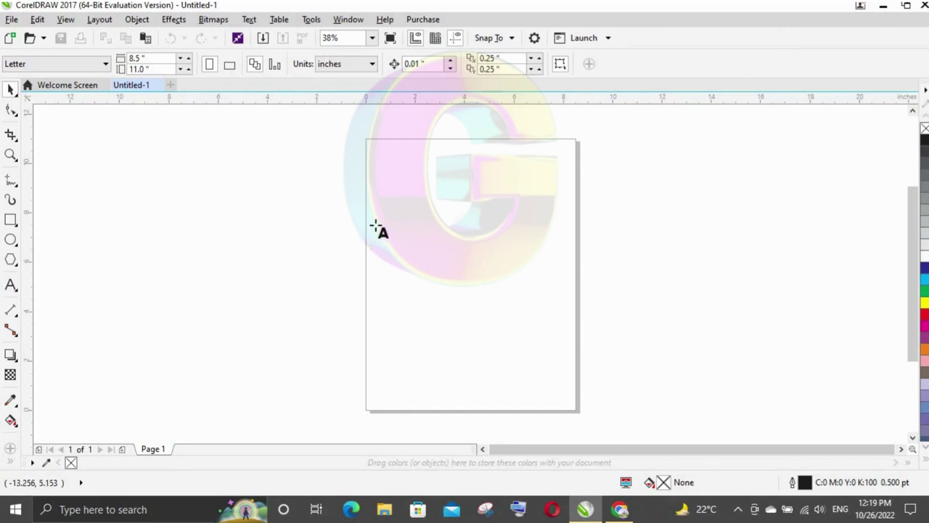
{"action": "left_click", "coordinate": [390, 215]}
{"action": "type", "text": "C"}
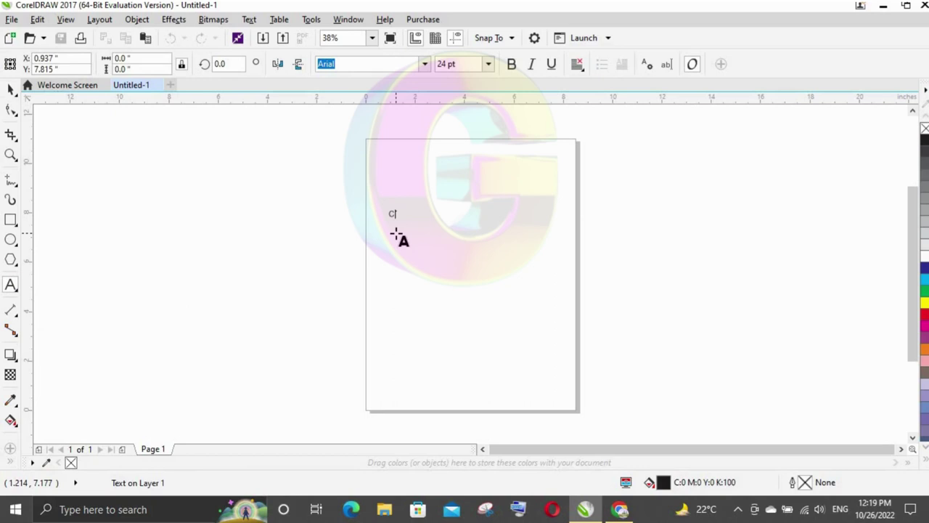
{"action": "type", "text": "oca Cola"}
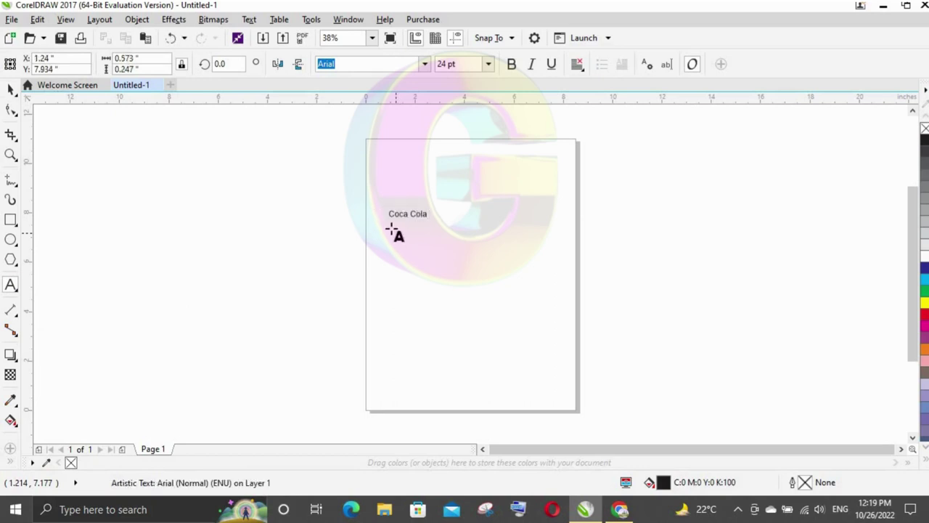
{"action": "left_click", "coordinate": [11, 88]}
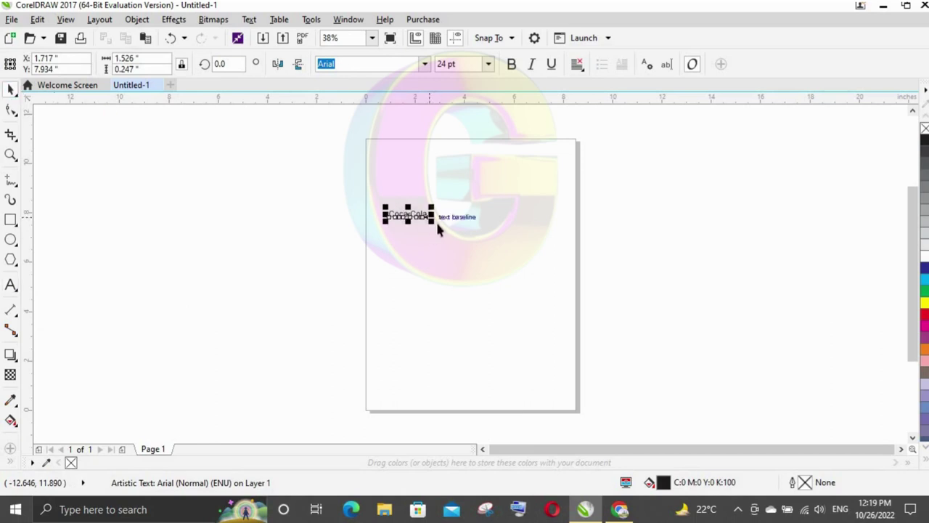
{"action": "left_click_drag", "start_coordinate": [434, 222], "coordinate": [496, 272]}
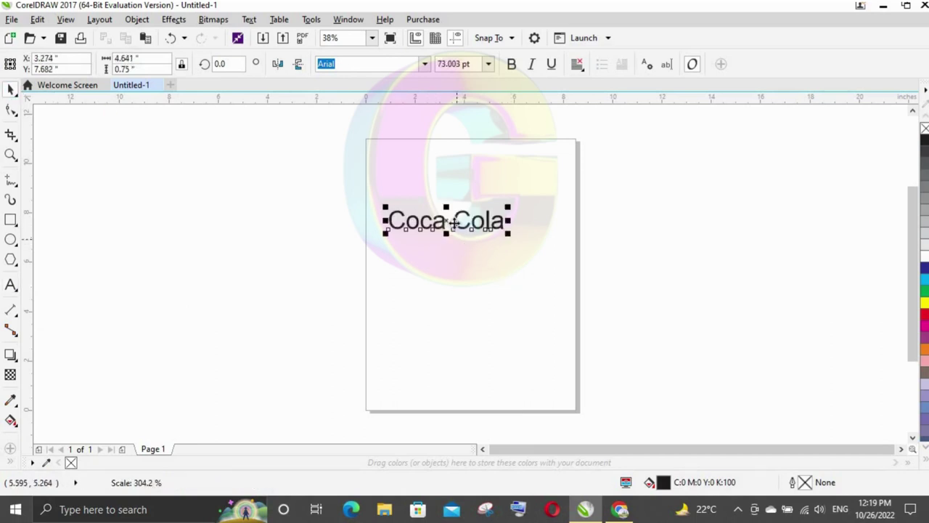
{"action": "mouse_move", "coordinate": [445, 221]}
{"action": "left_mouse_down"}
{"action": "mouse_move", "coordinate": [521, 202]}
{"action": "mouse_move", "coordinate": [513, 186]}
{"action": "left_mouse_up"}
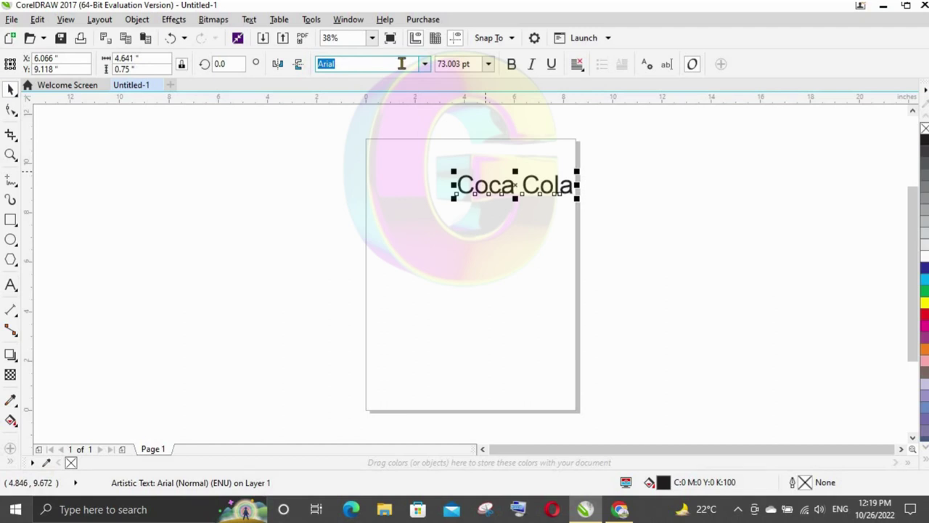
- Set the Coca Cola text in the CocaCola font, reposition it, and fill it red
{"action": "type", "text": "CocaCola"}
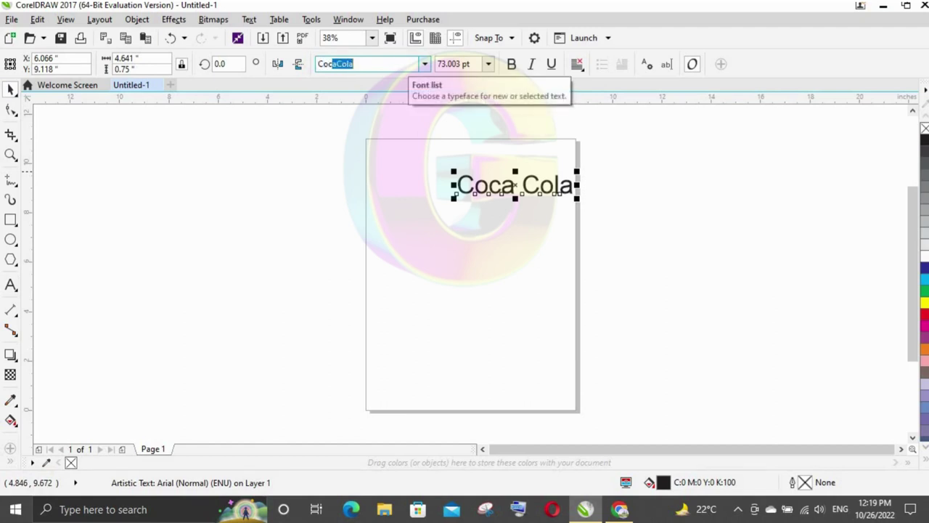
{"action": "key", "text": "Return"}
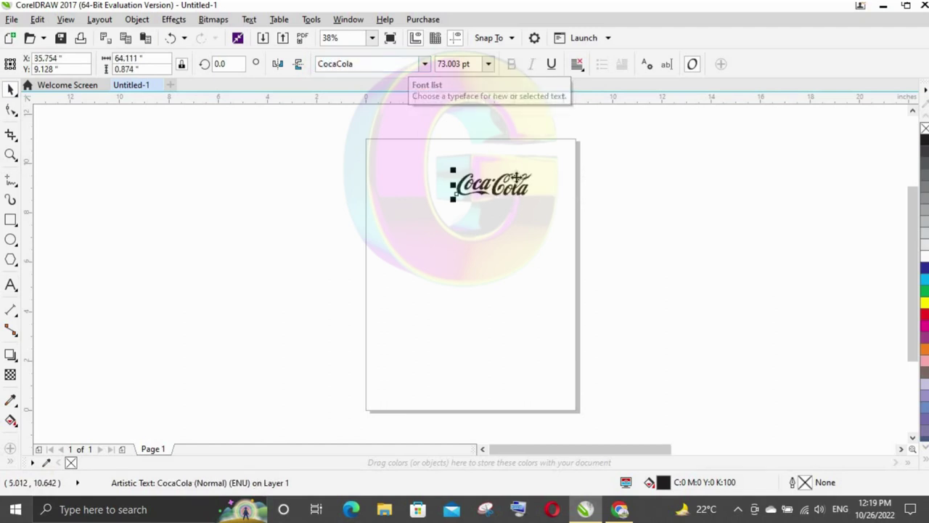
{"action": "left_click_drag", "start_coordinate": [511, 180], "coordinate": [488, 204]}
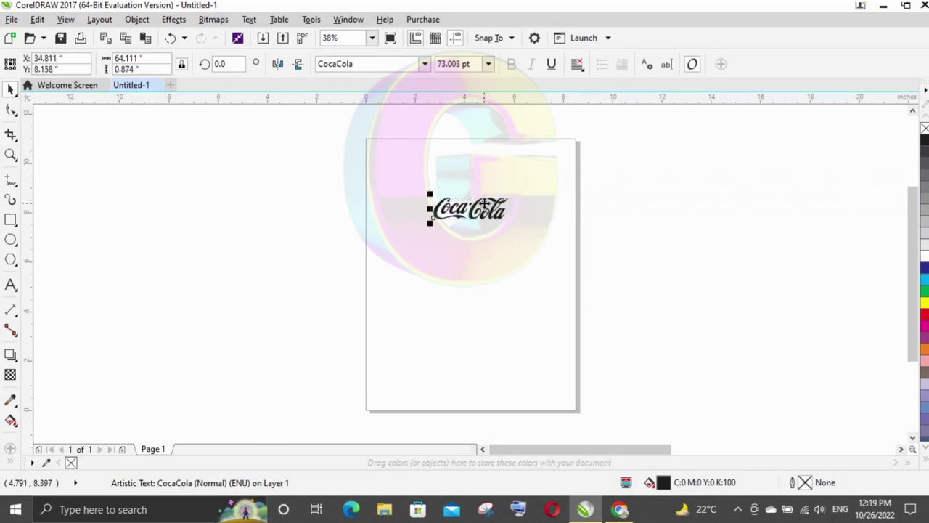
{"action": "left_click", "coordinate": [926, 315]}
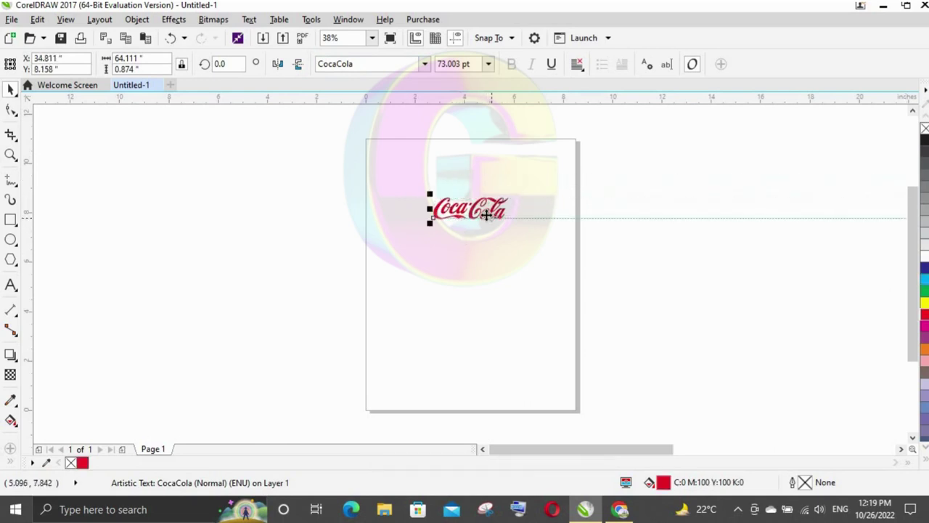
{"action": "scroll", "coordinate": [450, 236], "scroll_direction": "down", "scroll_amount": 2}
{"action": "scroll", "coordinate": [477, 228], "scroll_direction": "down", "scroll_amount": 2}
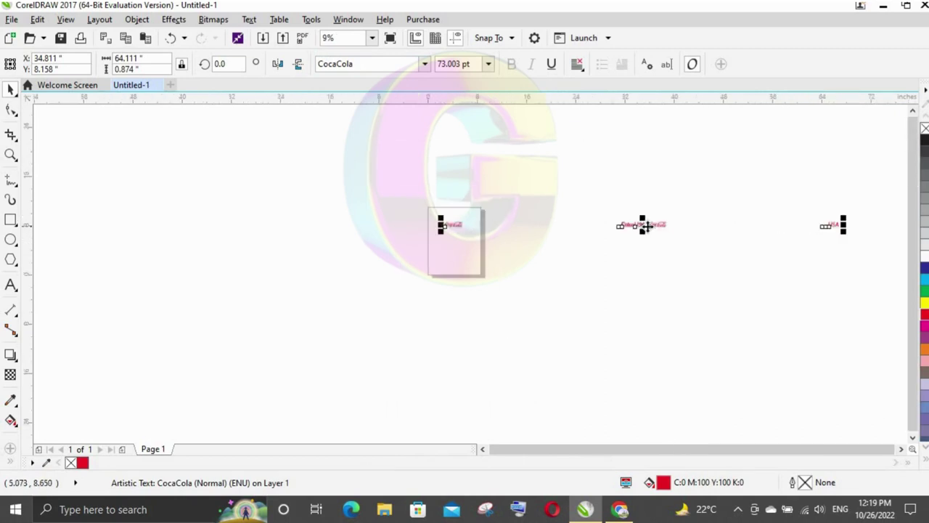
{"action": "key", "text": "ctrl+z"}
{"action": "scroll", "coordinate": [476, 230], "scroll_direction": "up", "scroll_amount": 2}
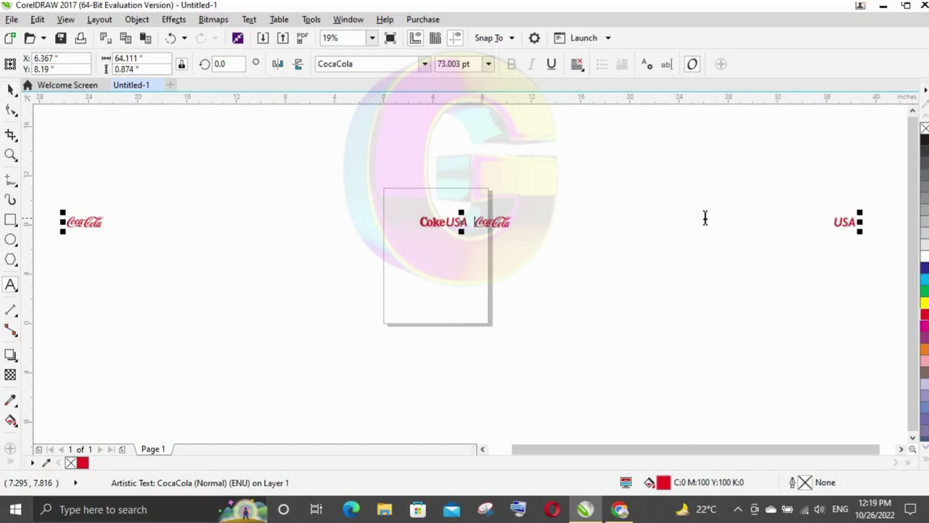
- Delete the stray off-page CokeUSA text line
{"action": "triple_click", "coordinate": [801, 236]}
{"action": "left_click_drag", "start_coordinate": [802, 236], "coordinate": [862, 238]}
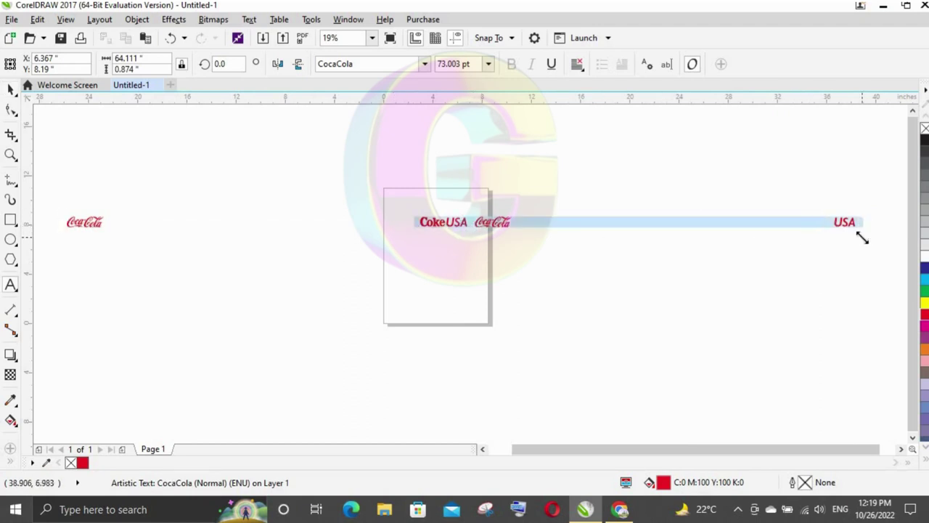
{"action": "key", "text": "Delete"}
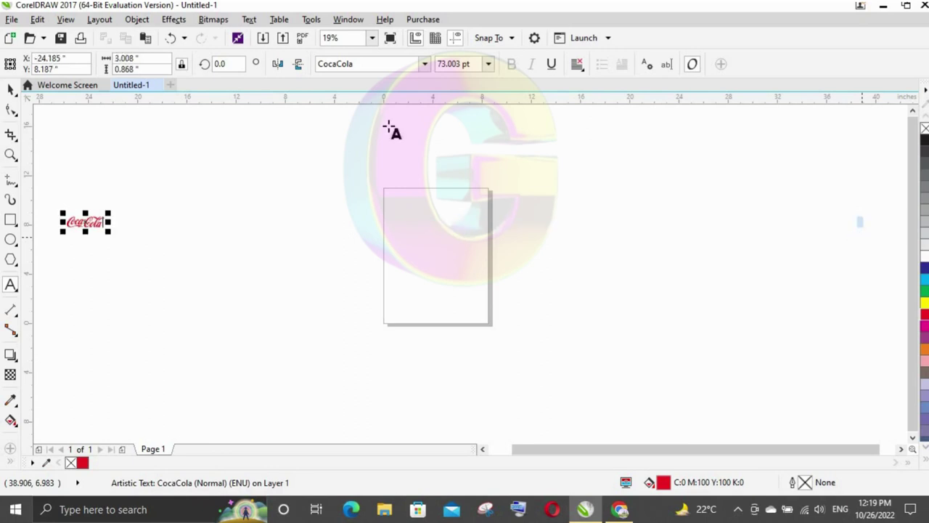
- Move the red CocaCola logo near the page top and enlarge it to about 112.5 pt
{"action": "left_click_drag", "start_coordinate": [78, 219], "coordinate": [445, 209]}
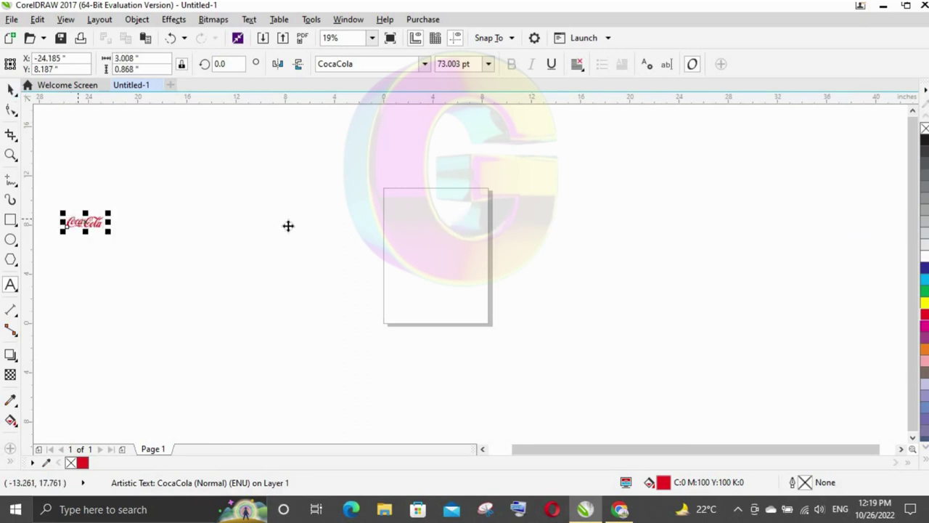
{"action": "scroll", "coordinate": [445, 209], "scroll_direction": "up", "scroll_amount": 2}
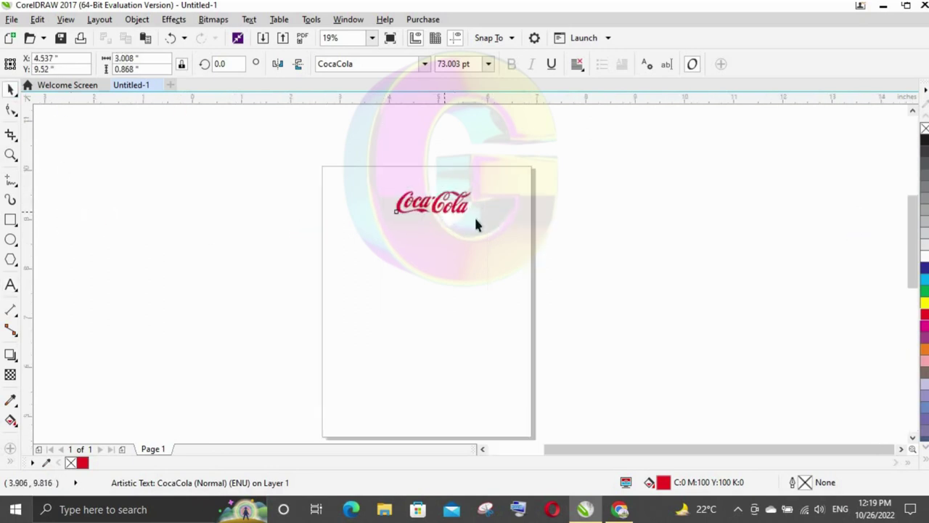
{"action": "scroll", "coordinate": [476, 218], "scroll_direction": "up", "scroll_amount": 2}
{"action": "left_click_drag", "start_coordinate": [488, 213], "coordinate": [574, 278]}
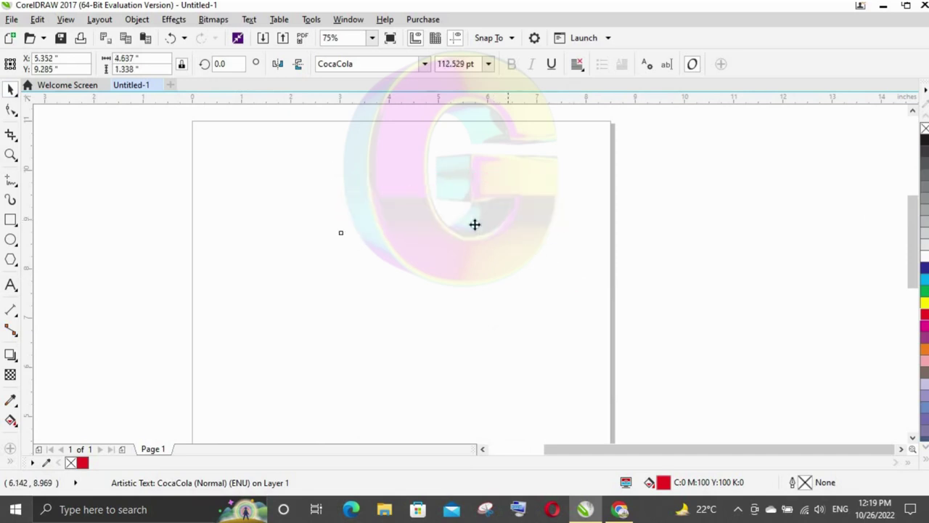
{"action": "mouse_move", "coordinate": [463, 224]}
{"action": "left_mouse_down"}
{"action": "mouse_move", "coordinate": [394, 232]}
{"action": "mouse_move", "coordinate": [404, 236]}
{"action": "left_mouse_up"}
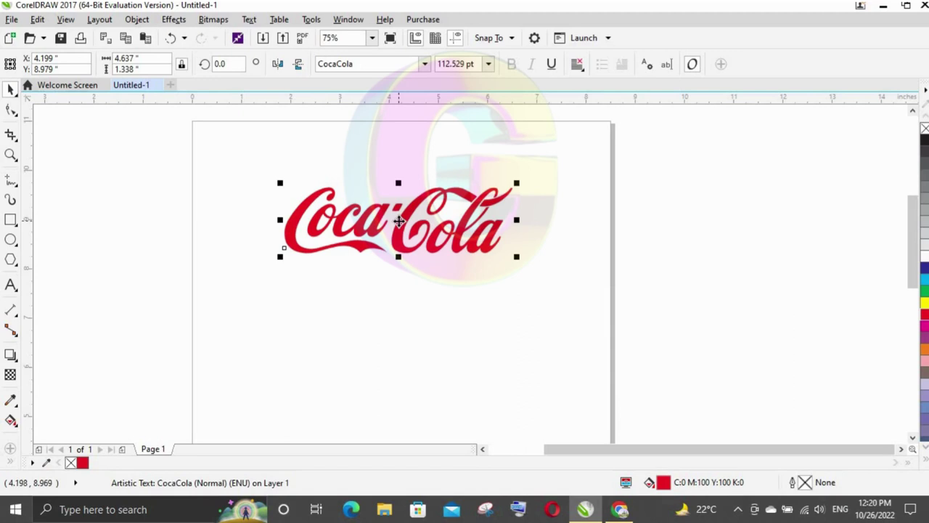
- Restore the logo's red fill, remove its outline, and deselect it
{"action": "right_click", "coordinate": [925, 140]}
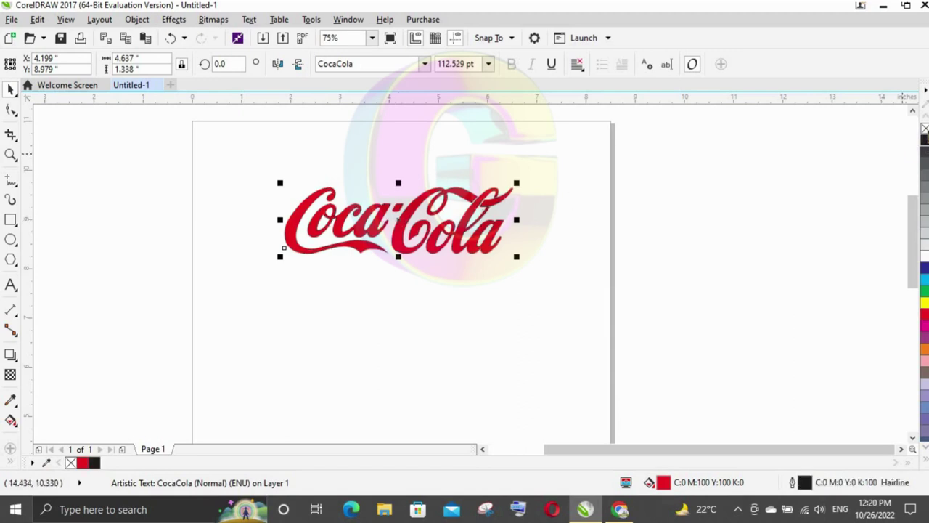
{"action": "left_click", "coordinate": [925, 129]}
{"action": "scroll", "coordinate": [374, 224], "scroll_direction": "up", "scroll_amount": 2}
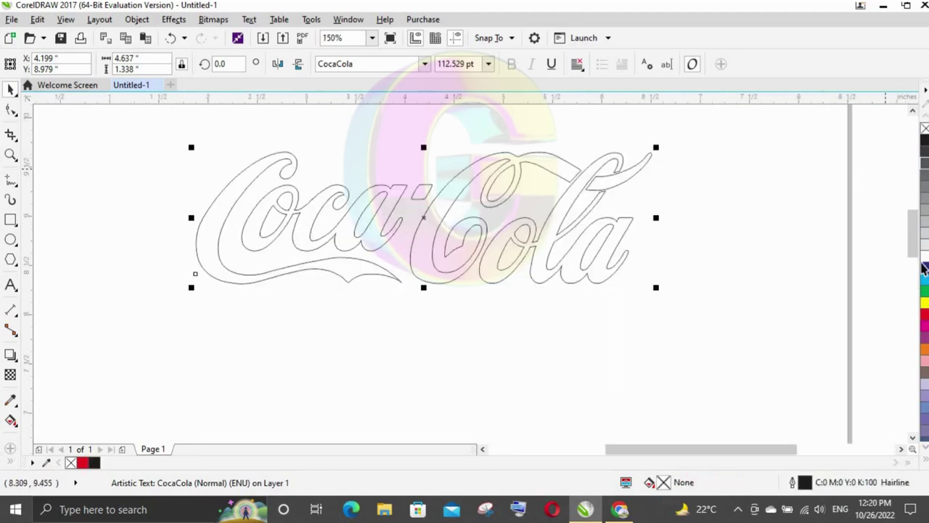
{"action": "key", "text": "ctrl+z"}
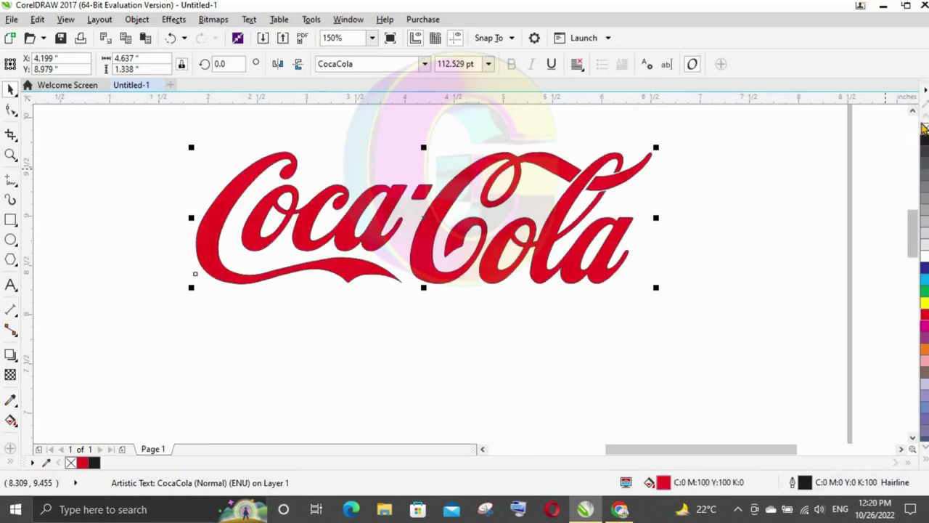
{"action": "right_click", "coordinate": [925, 129]}
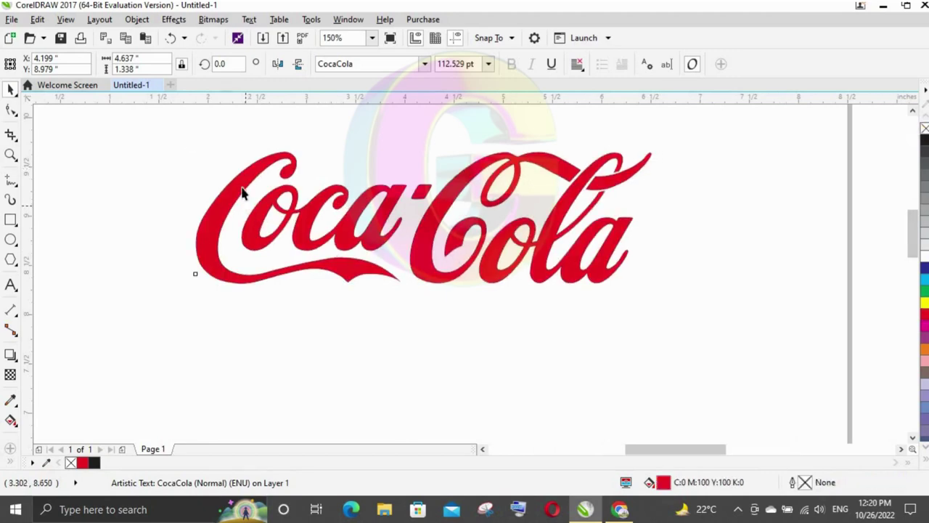
{"action": "scroll", "coordinate": [197, 208], "scroll_direction": "up", "scroll_amount": 6}
{"action": "scroll", "coordinate": [197, 208], "scroll_direction": "down", "scroll_amount": 4}
{"action": "scroll", "coordinate": [292, 235], "scroll_direction": "down", "scroll_amount": 2}
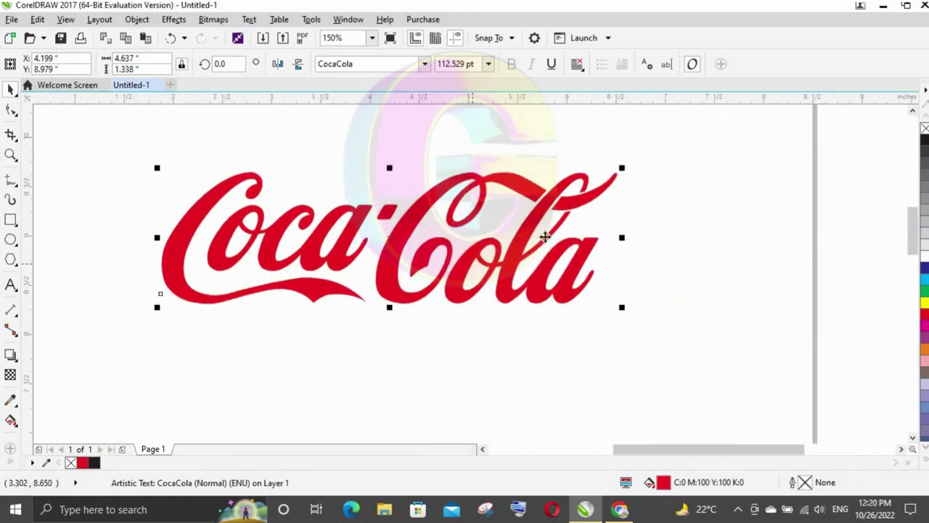
{"action": "left_click", "coordinate": [446, 319]}
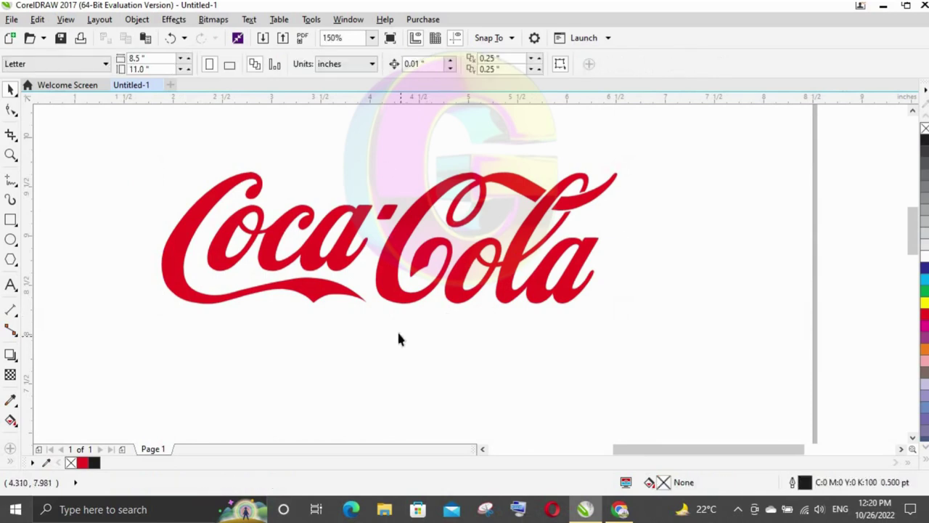
- Minimize CorelDRAW and refresh the Windows desktop
{"action": "left_click", "coordinate": [880, 9]}
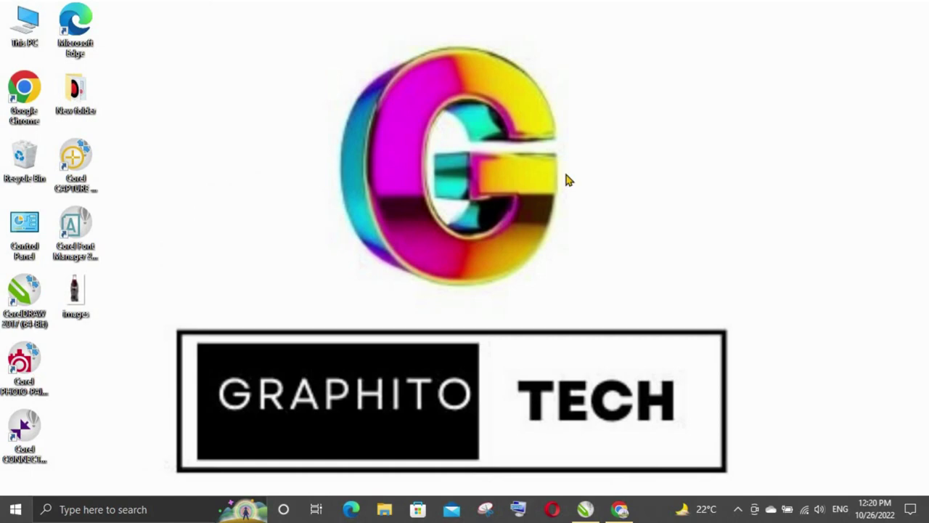
{"action": "right_click", "coordinate": [537, 141]}
{"action": "left_click", "coordinate": [572, 180]}
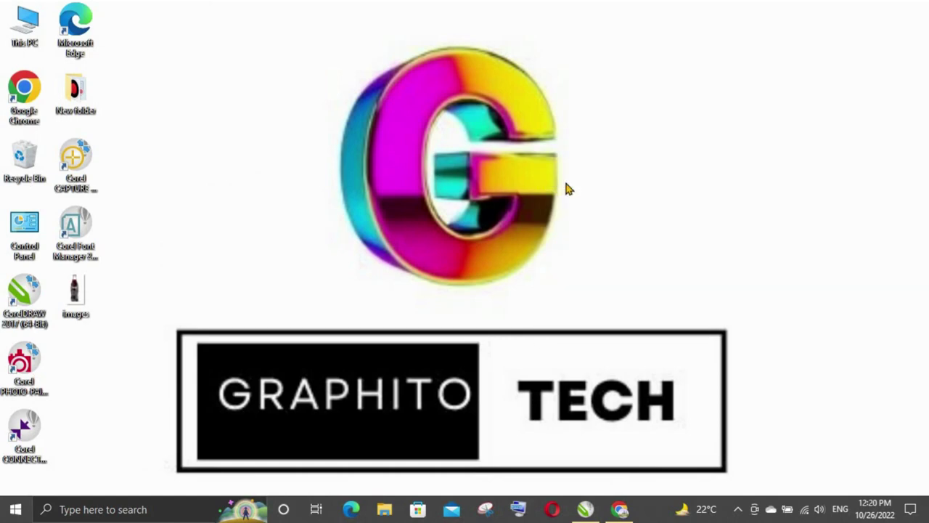